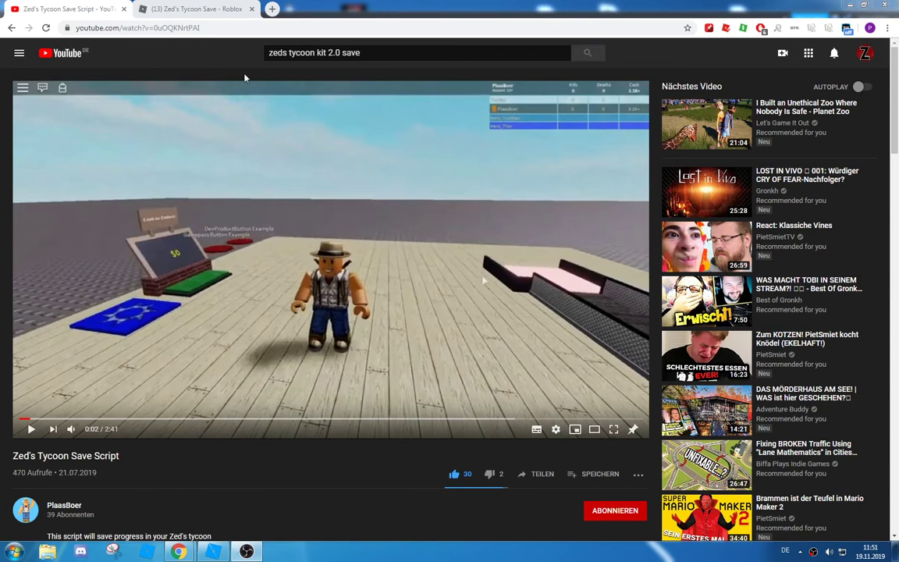
View the Zed's Tycoon Save library page on Roblox and switch to Roblox Studio to look over the tycoon
click(194, 9)
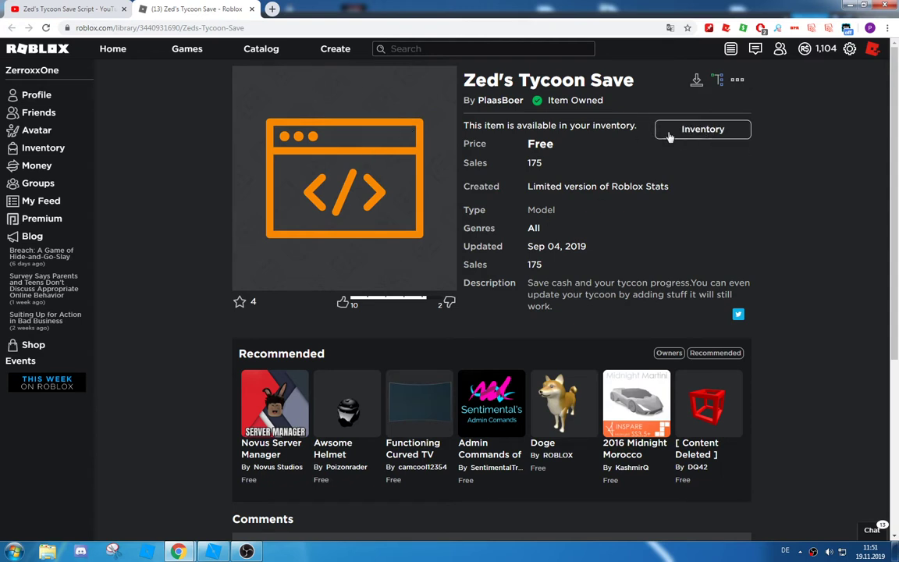
click(212, 552)
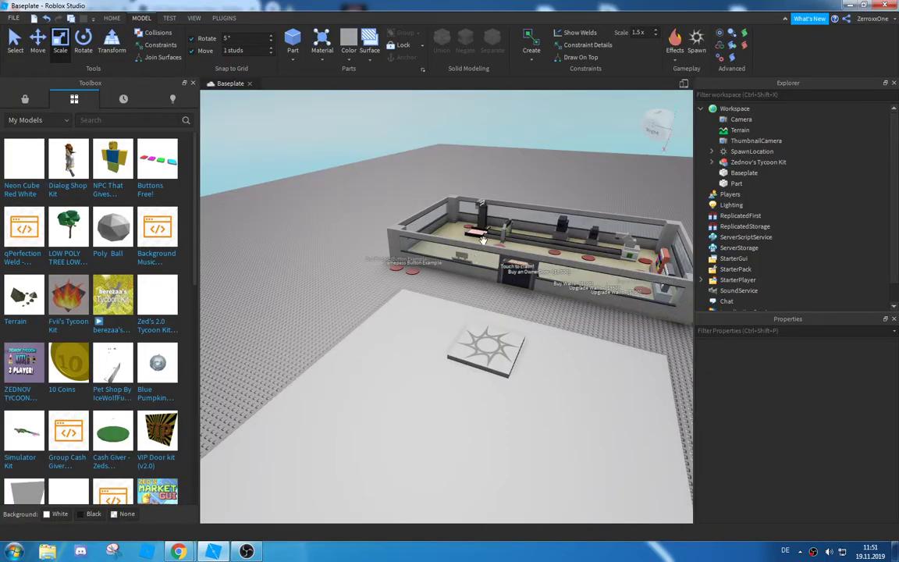
right_drag(528, 324, 530, 297)
key(s)
key(w)
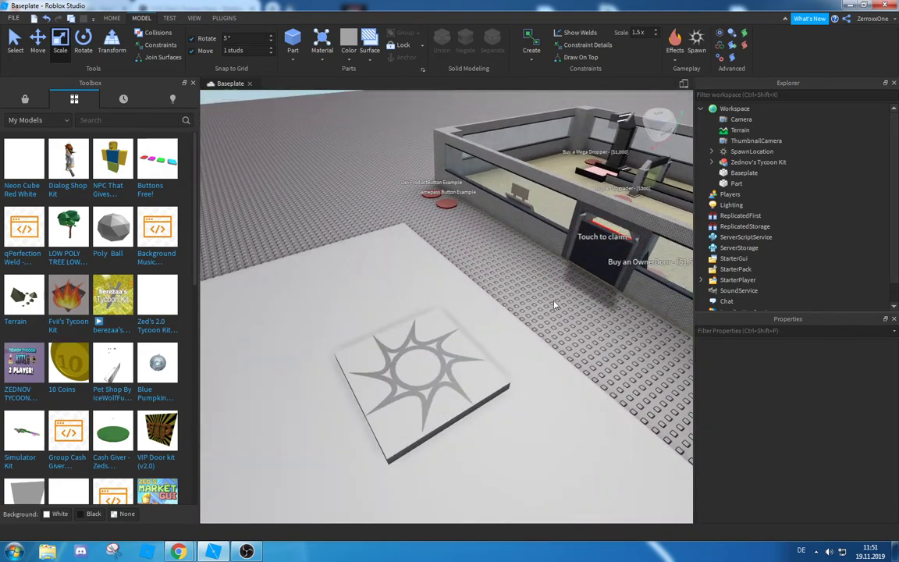
Insert the owned Zed's Tycoon Save model into the workspace and check which scripts SaveTrigger contains
click(712, 163)
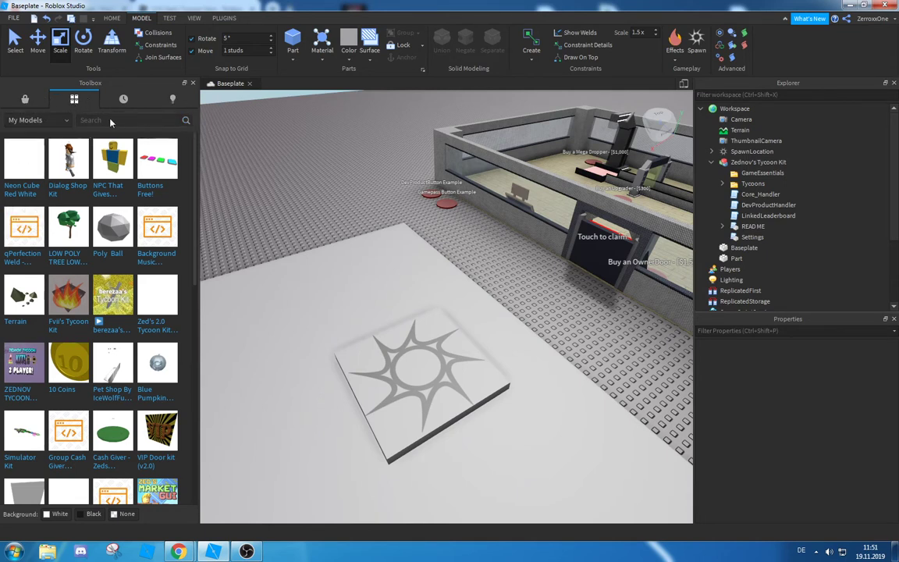
click(73, 99)
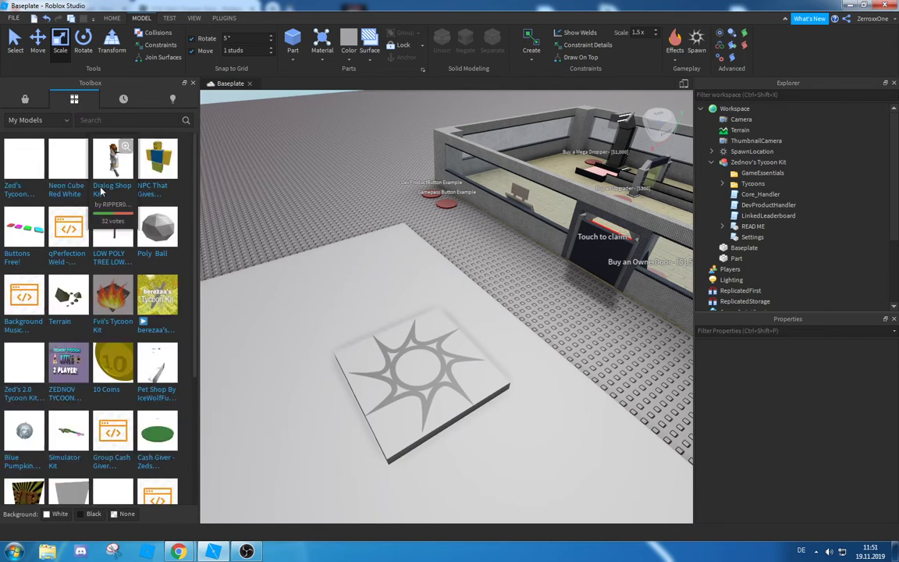
click(24, 161)
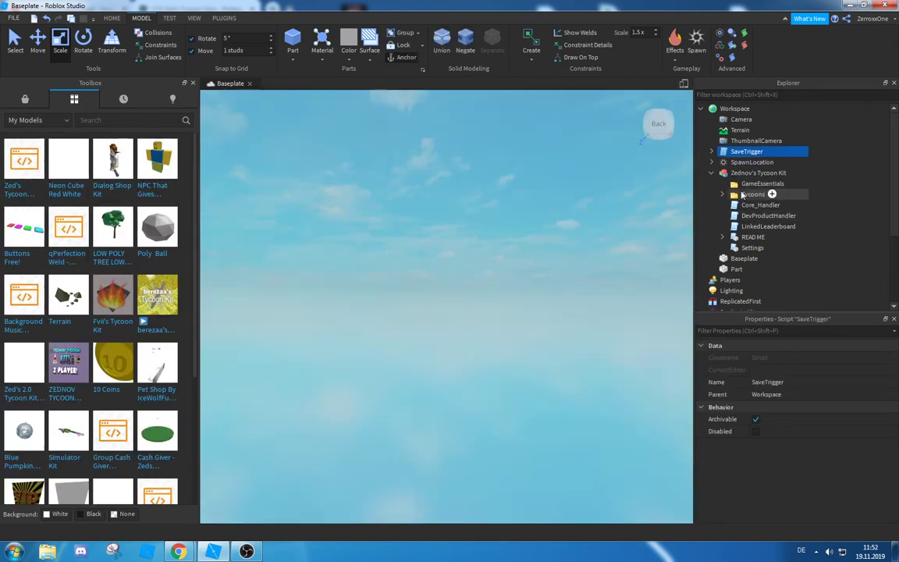
click(712, 153)
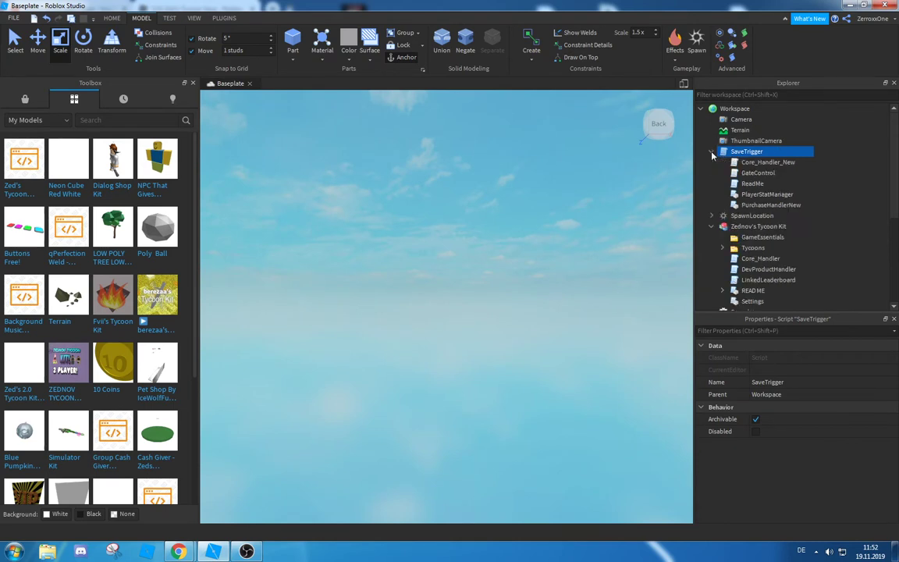
click(712, 152)
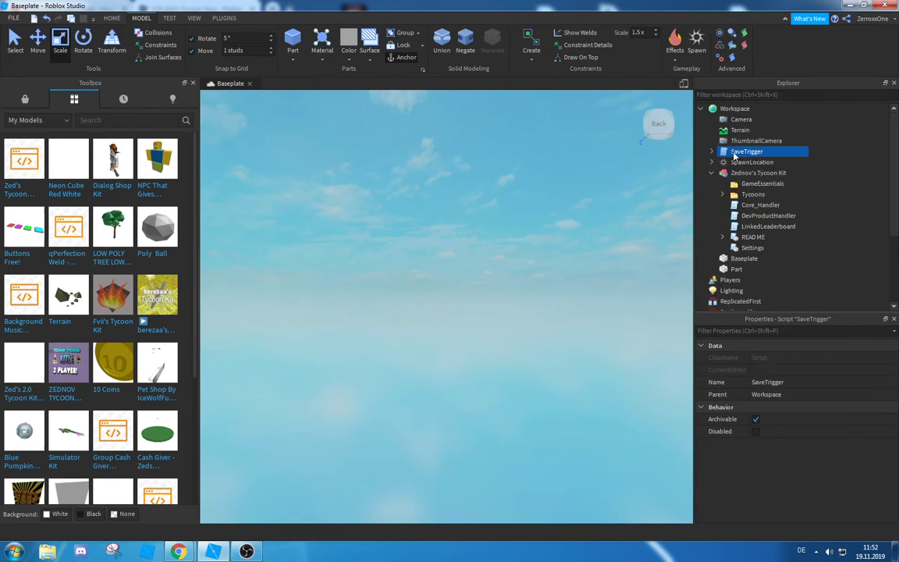
Move the SaveTrigger script from the Workspace into Zednov's Tycoon Kit and collapse the kit
drag(733, 156, 728, 172)
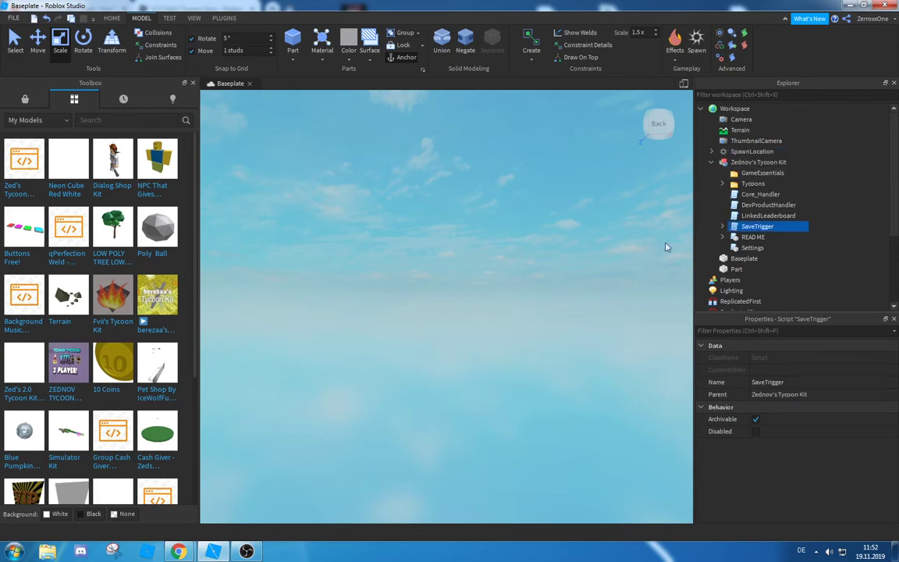
right_drag(507, 242, 507, 242)
key(w)
key(a)
click(712, 162)
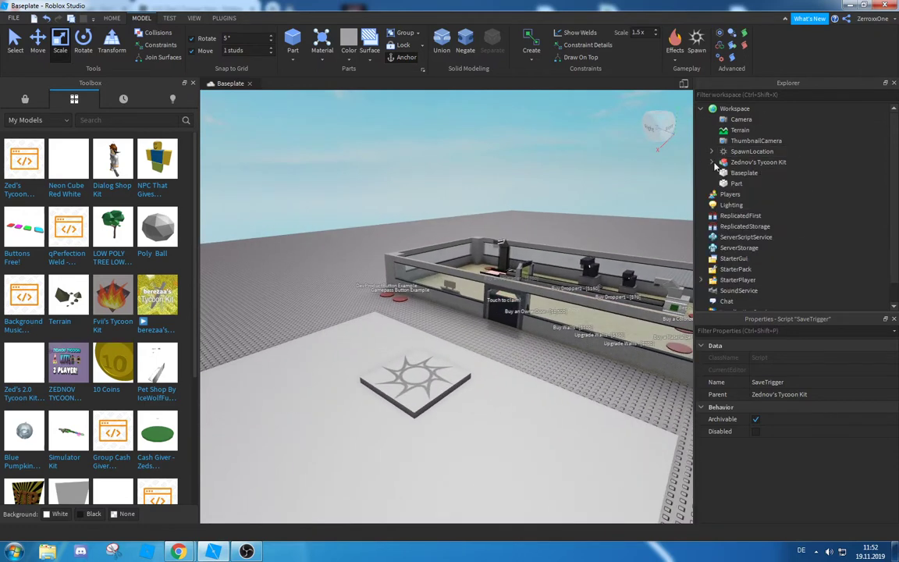
click(115, 20)
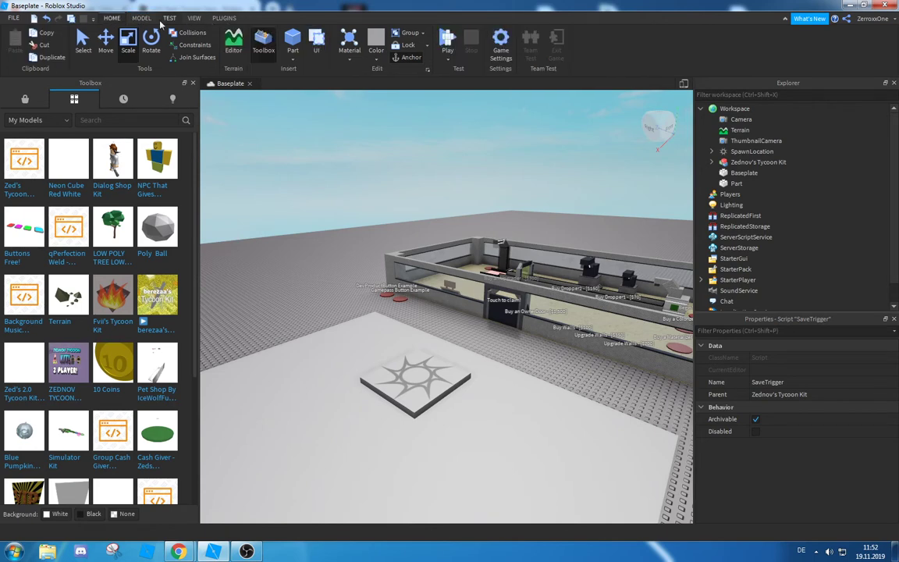
click(502, 47)
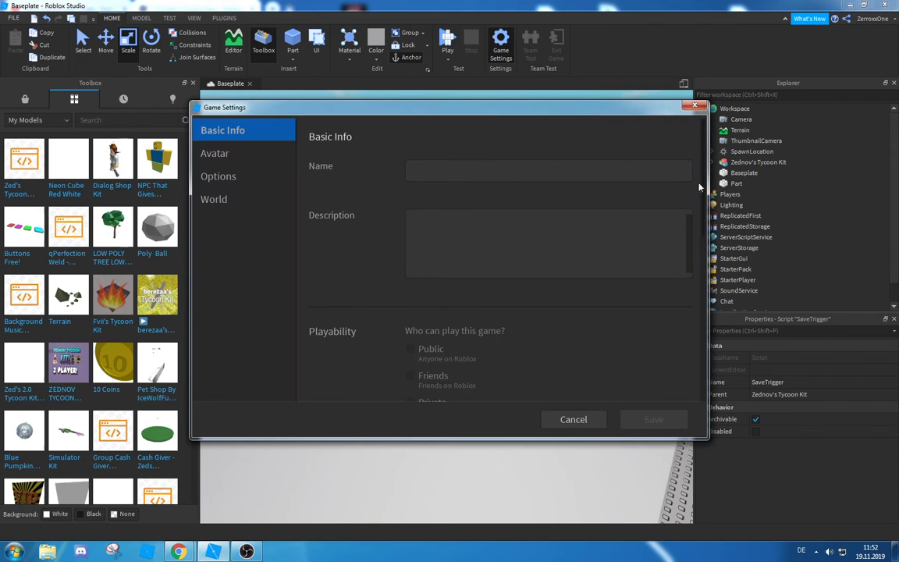
drag(702, 179, 700, 302)
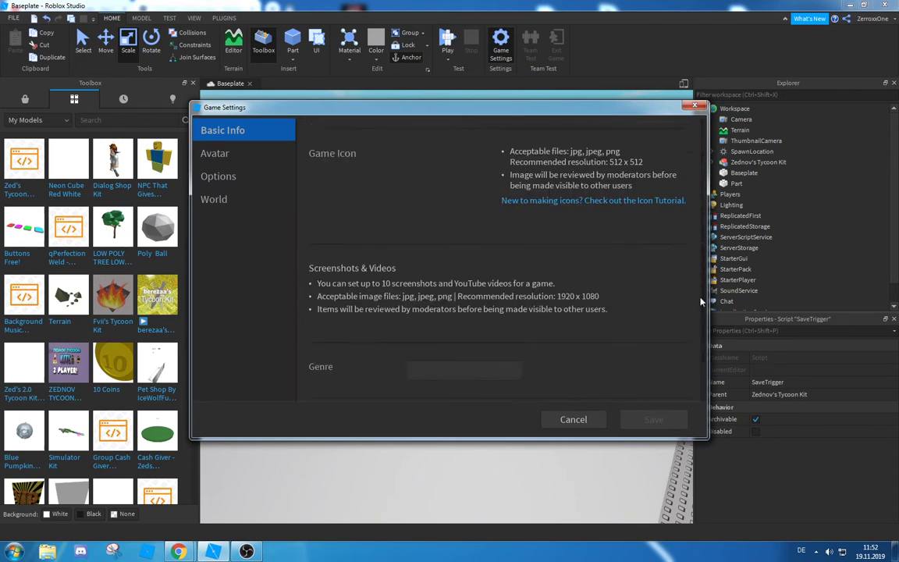
scroll(629, 299, down, 2)
scroll(629, 316, up, 5)
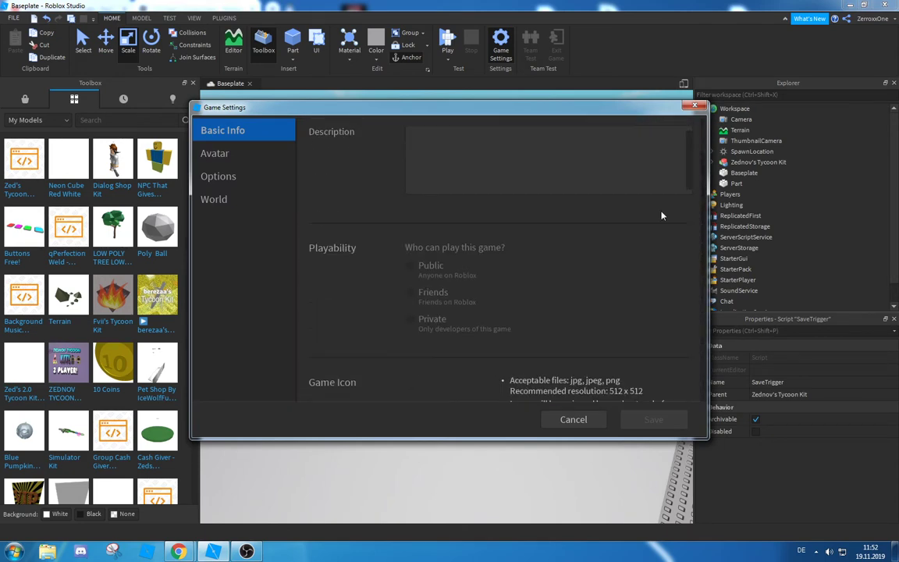
click(242, 196)
click(245, 180)
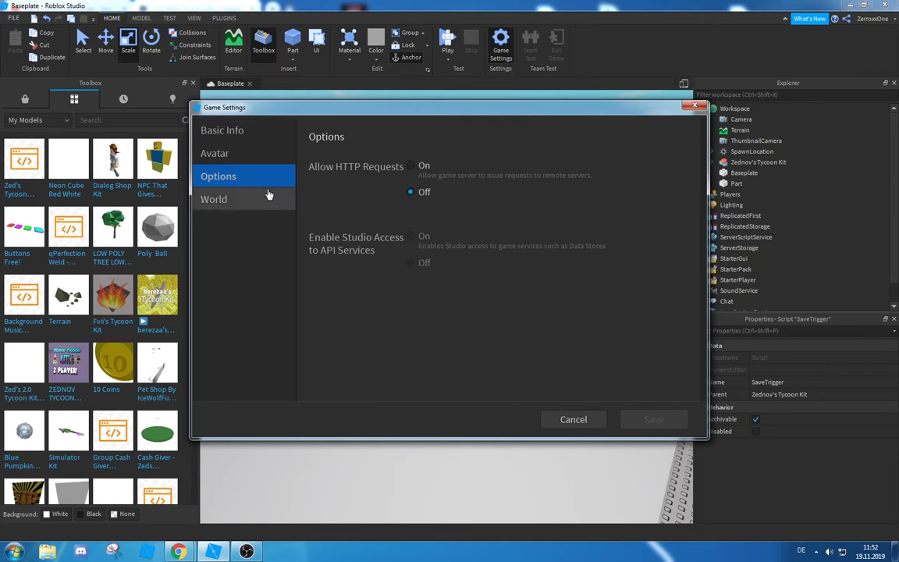
click(575, 419)
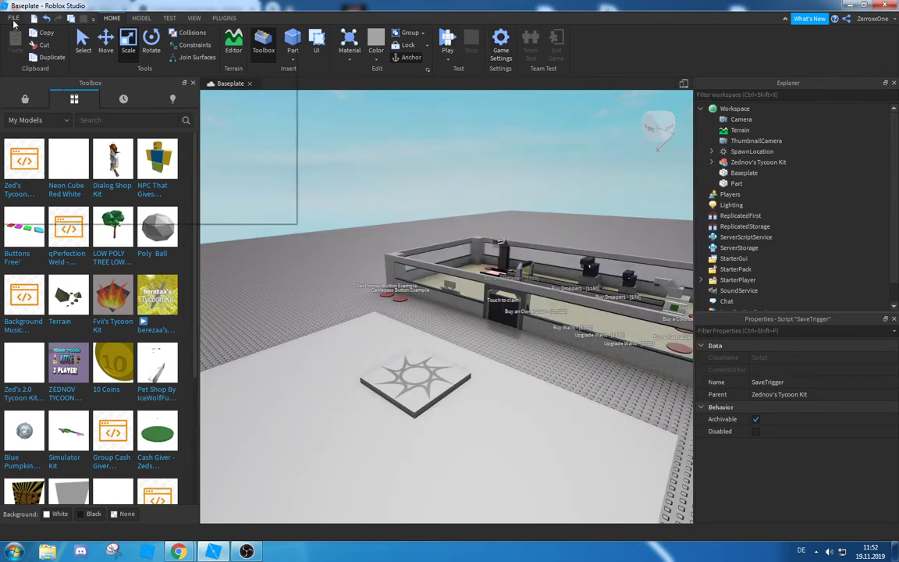
Start publishing the game to Roblox as a new place
click(13, 18)
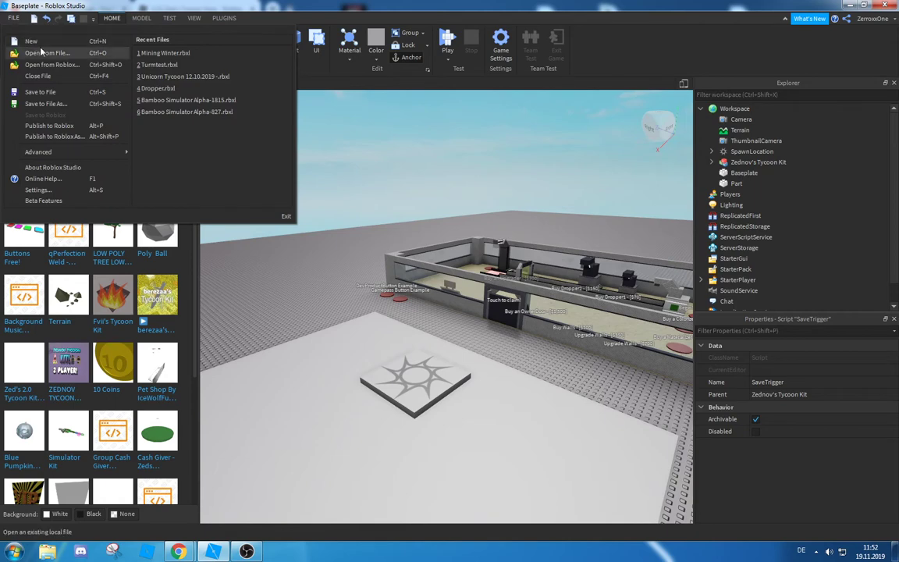
click(71, 125)
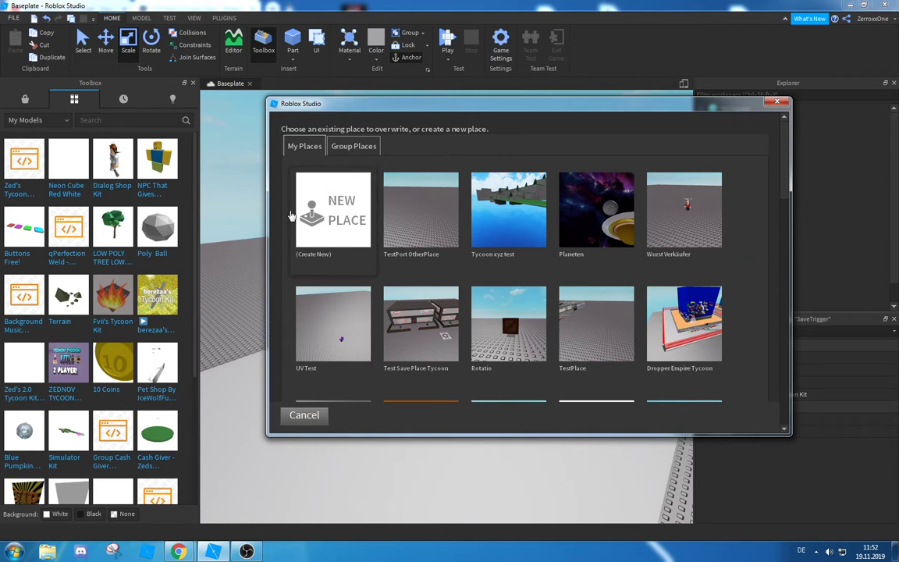
click(340, 233)
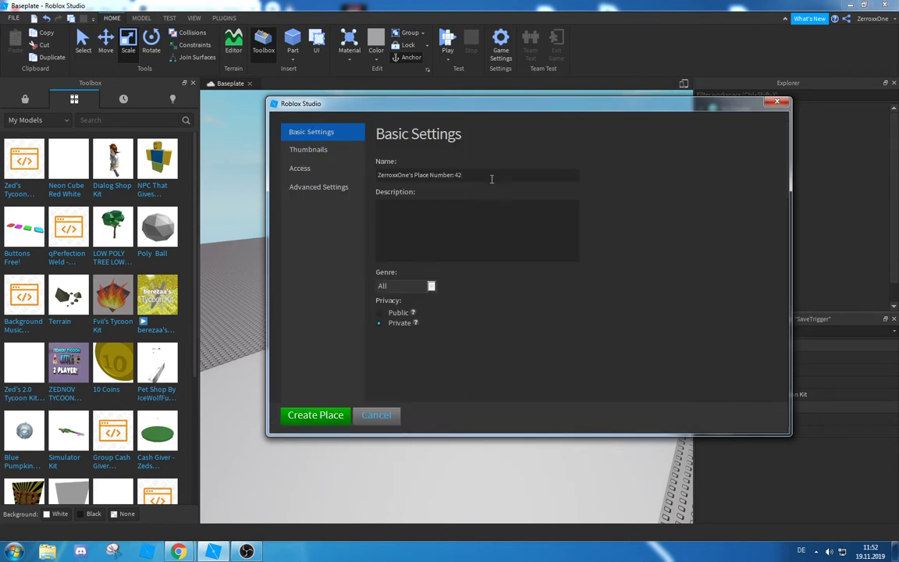
Try to create the place with the name YoutubeTutorial3 and the description SaveTest
text(YoutubeTutorial3)
click(311, 168)
click(317, 154)
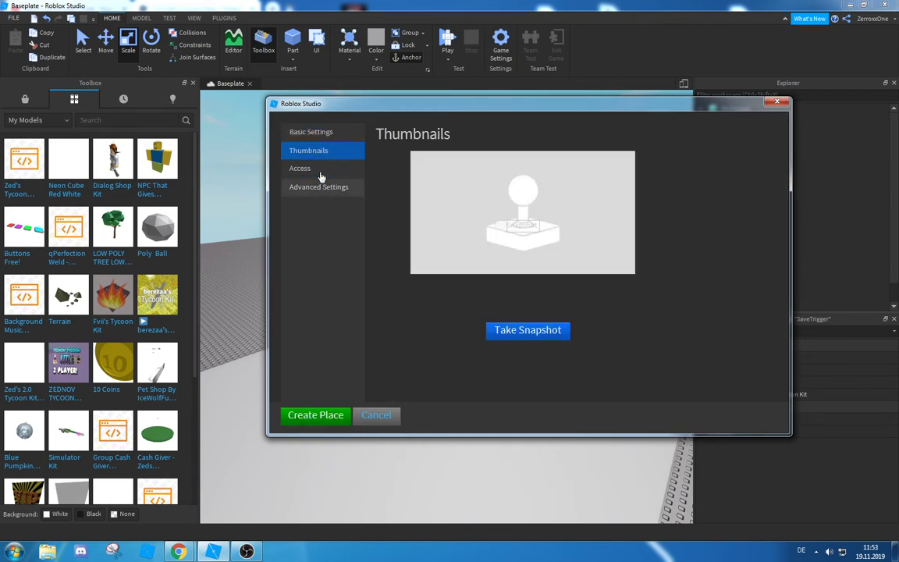
click(318, 186)
click(325, 141)
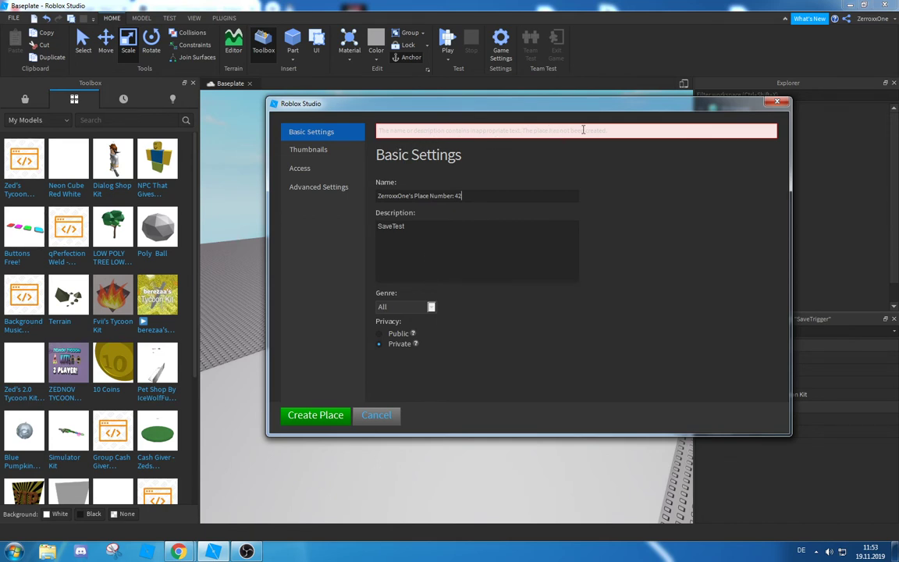
drag(473, 196, 344, 197)
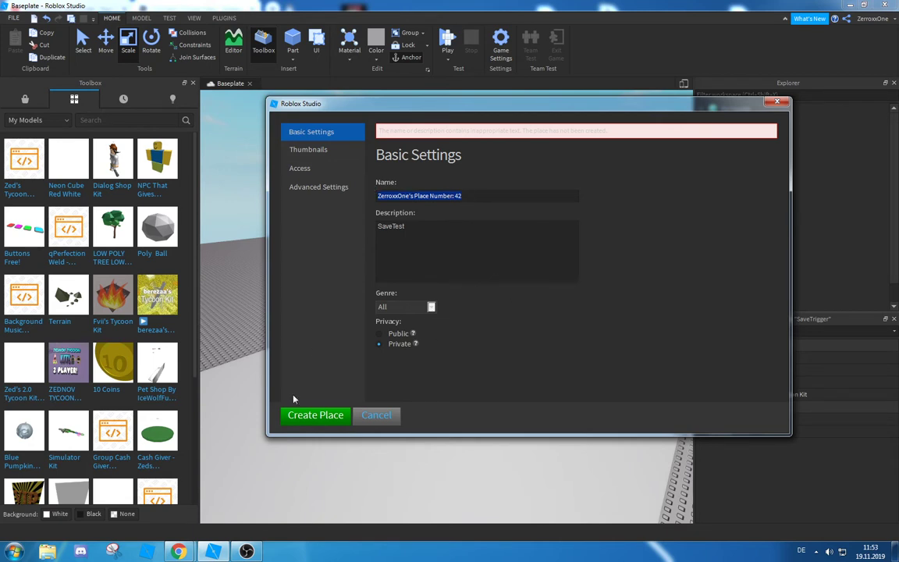
click(314, 418)
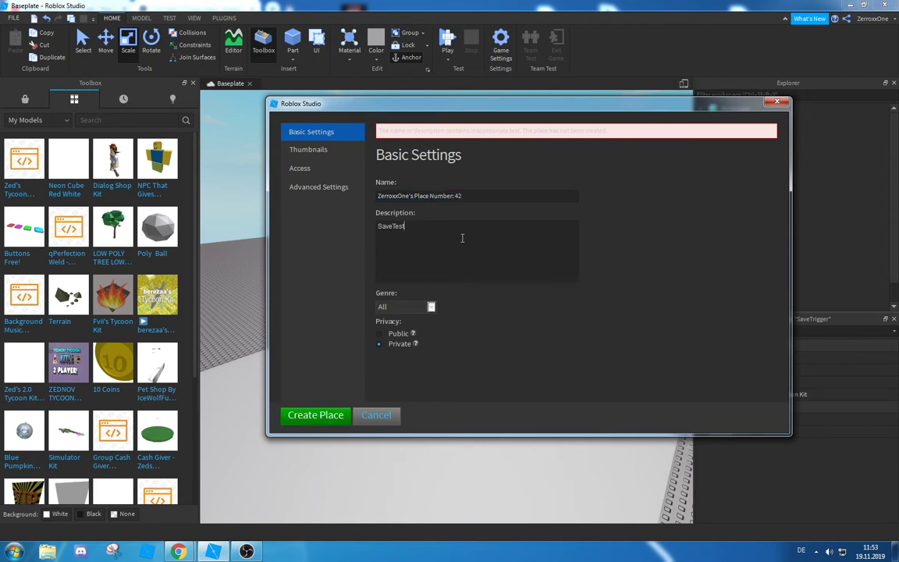
Set the place description to T, create the place under its default name, and finish the upload
drag(463, 238, 305, 237)
text(T)
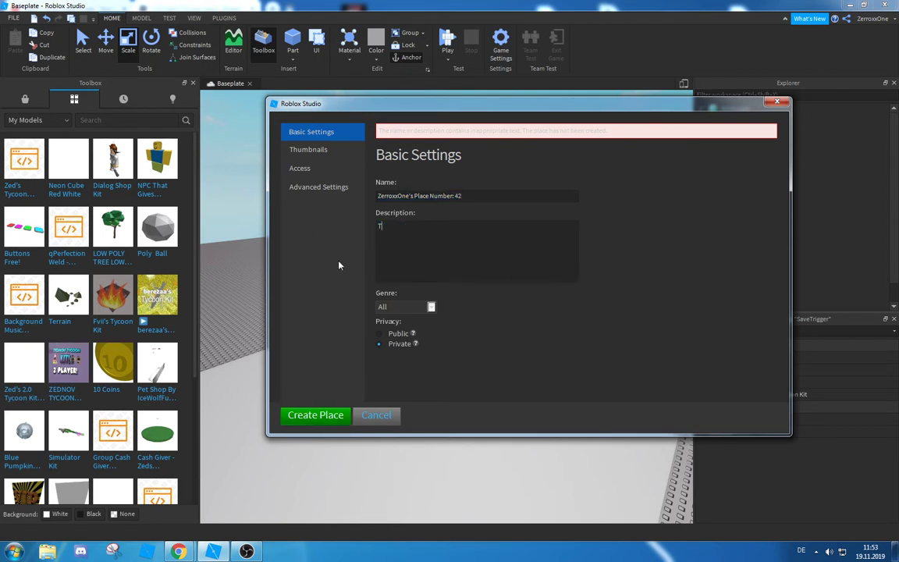
click(316, 414)
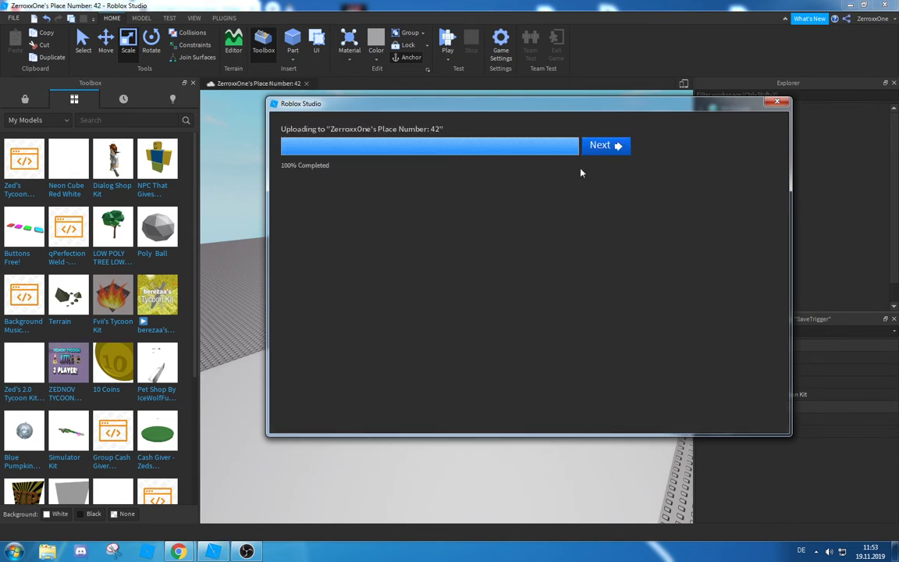
click(603, 146)
click(308, 414)
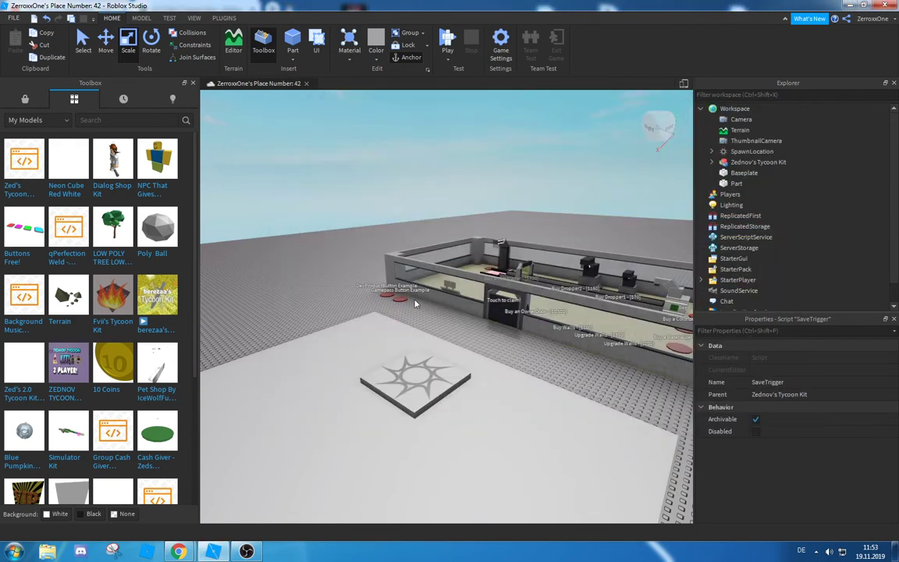
Turn on Allow HTTP Requests and Enable Studio Access to API Services in the game settings and save them
click(13, 19)
click(13, 20)
click(500, 43)
click(218, 176)
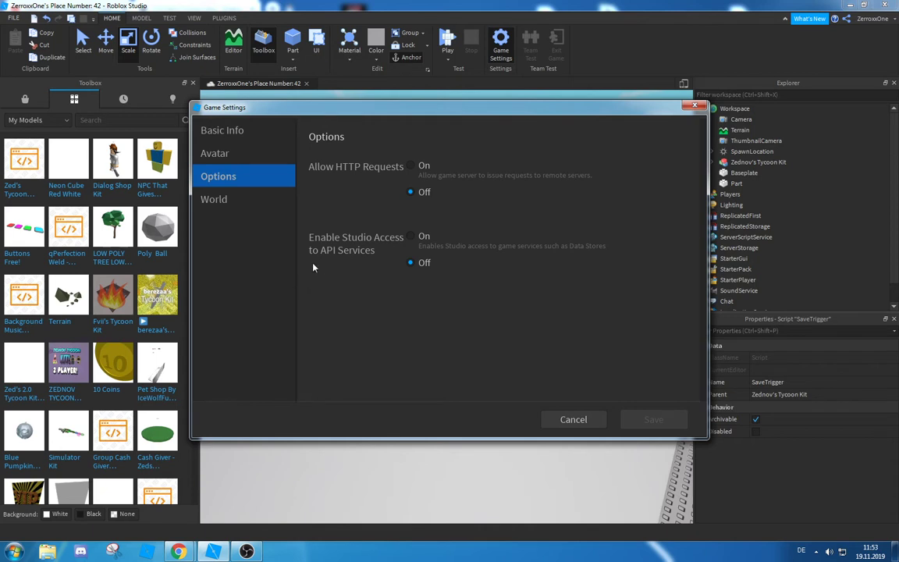
click(411, 238)
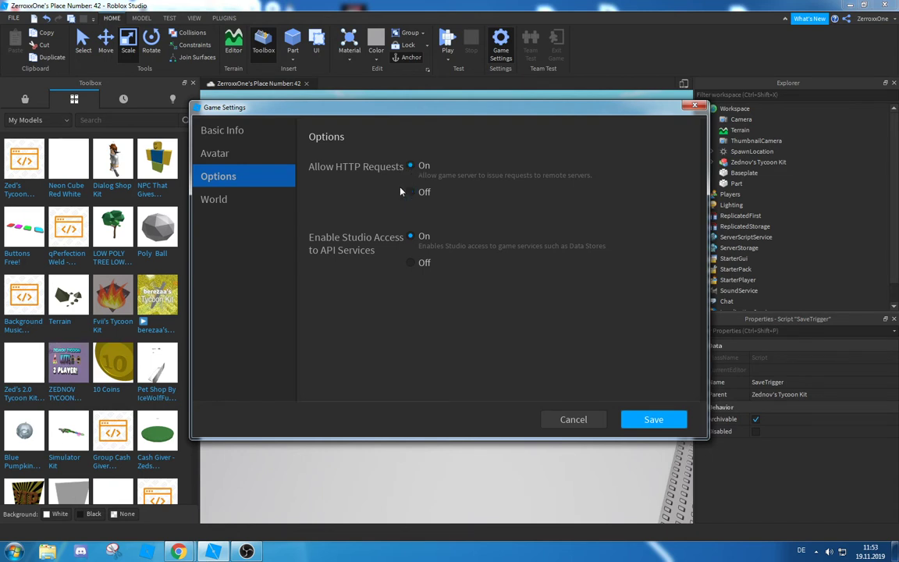
click(221, 130)
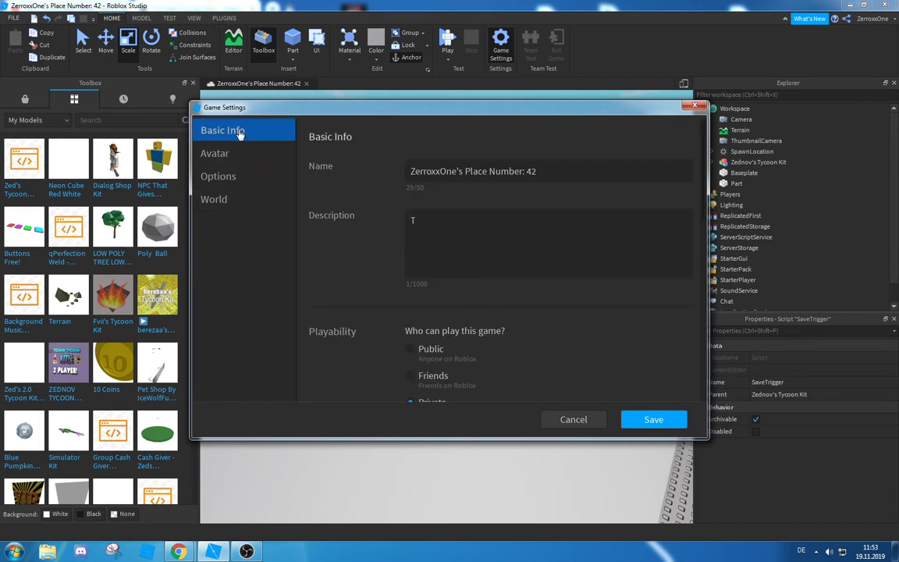
click(226, 177)
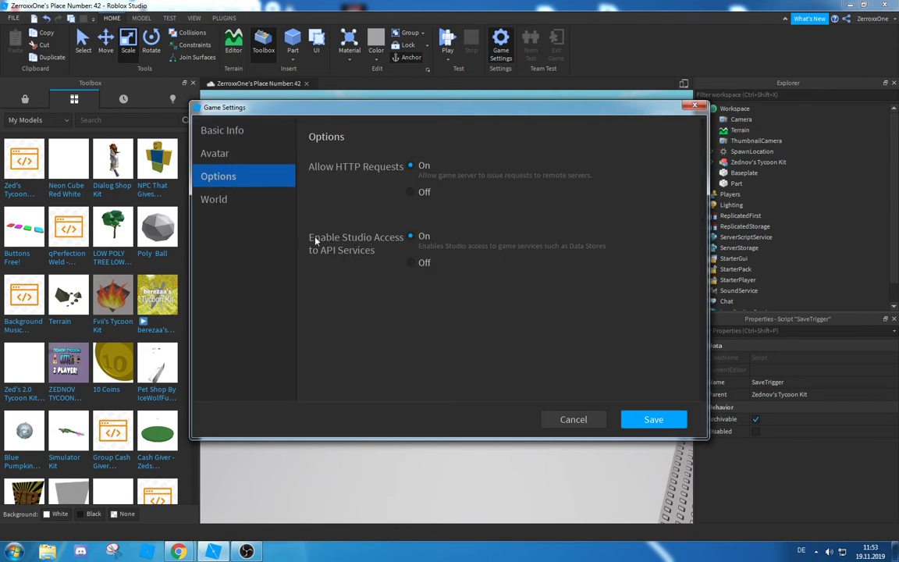
click(222, 130)
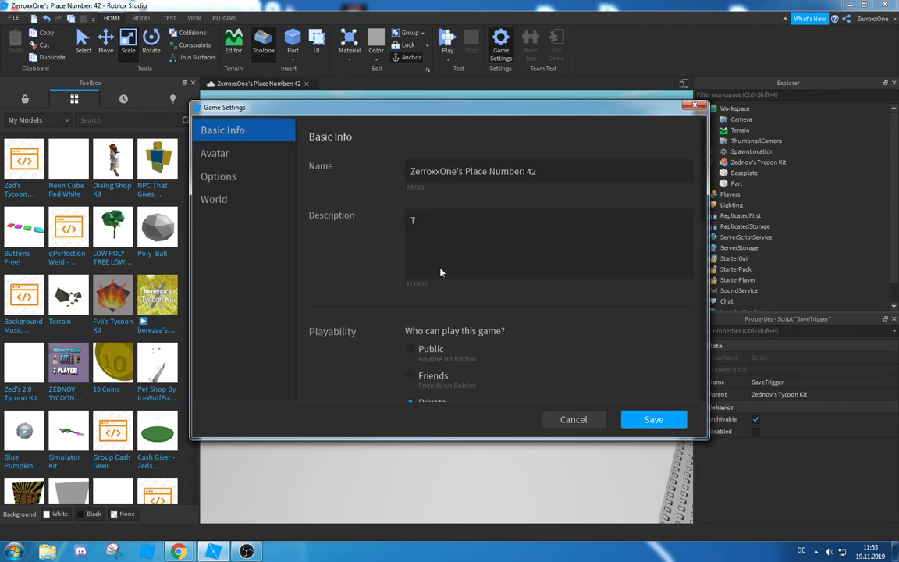
click(660, 422)
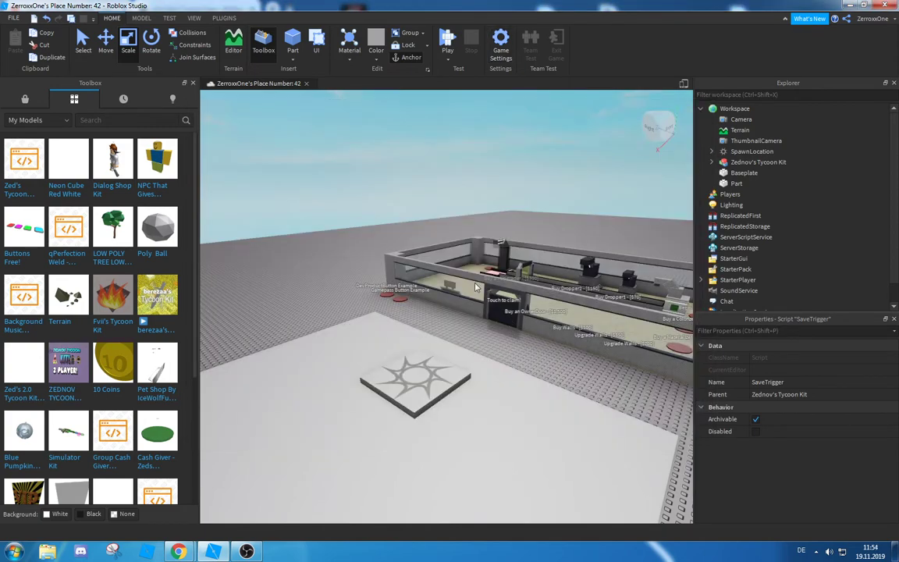
Open the DropperScript of the Mine model in the Purchases of Zednov's Tycoon Kit
key(w)
right_drag(475, 287, 476, 287)
key(w)
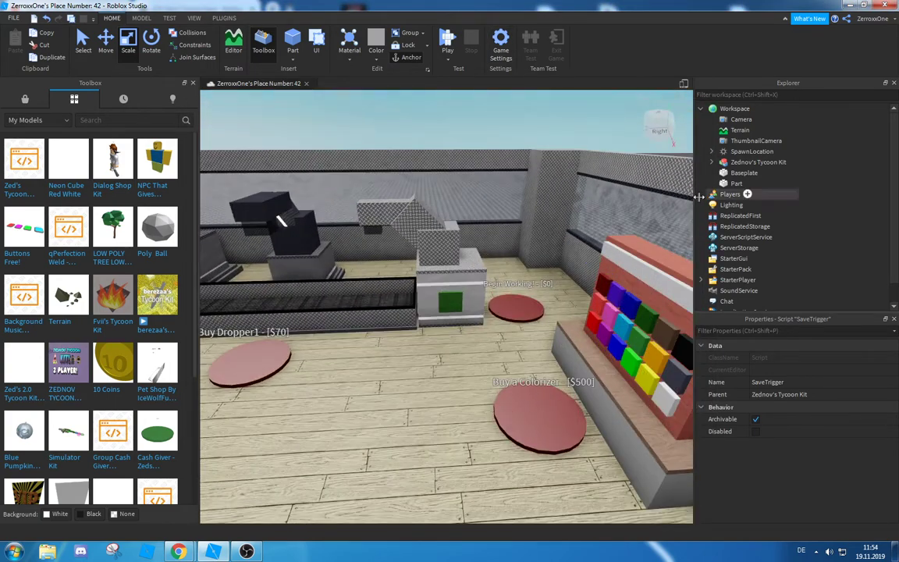
click(712, 162)
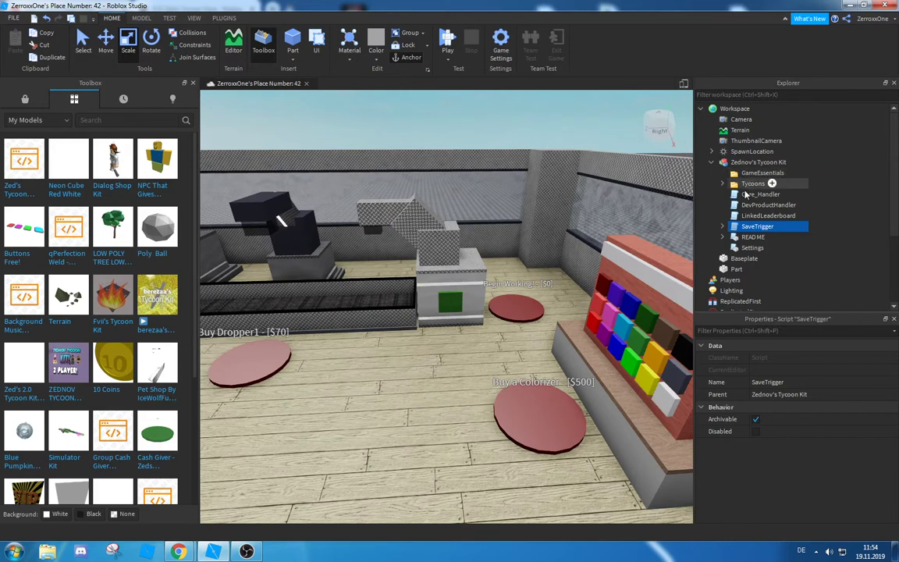
click(722, 183)
click(733, 193)
scroll(780, 172, down, 3)
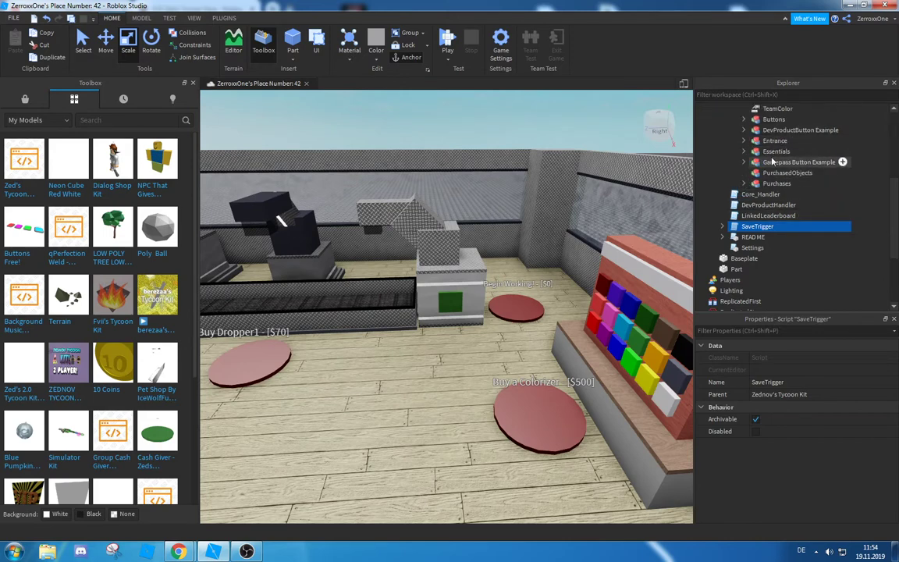
click(744, 183)
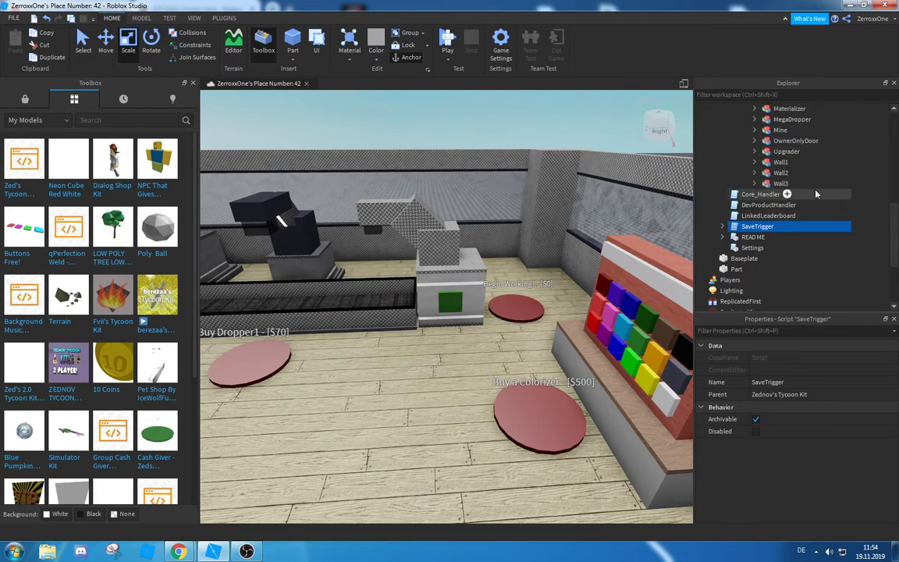
click(780, 130)
click(754, 129)
double_click(788, 142)
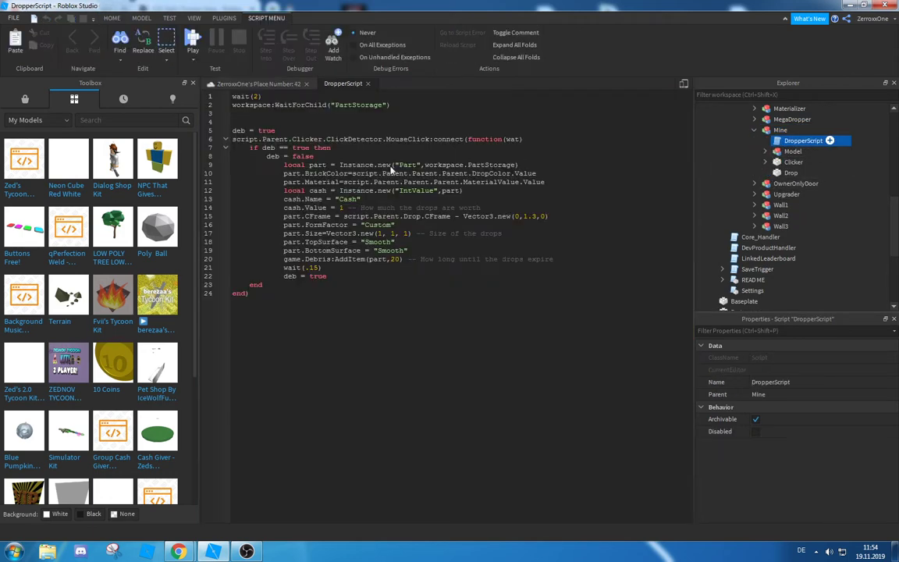
Set cash.Value in the DropperScript to 10000 and close the script
double_click(340, 208)
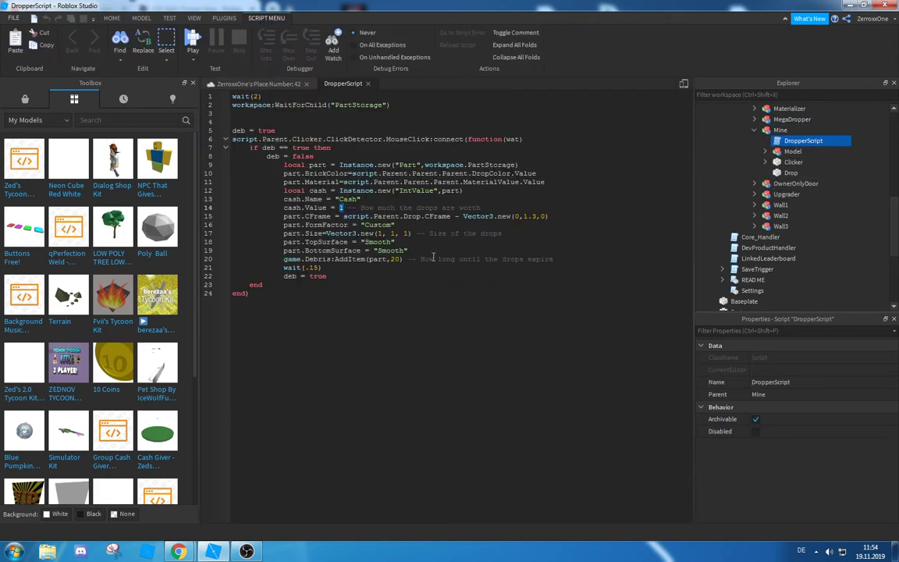
text(1000)
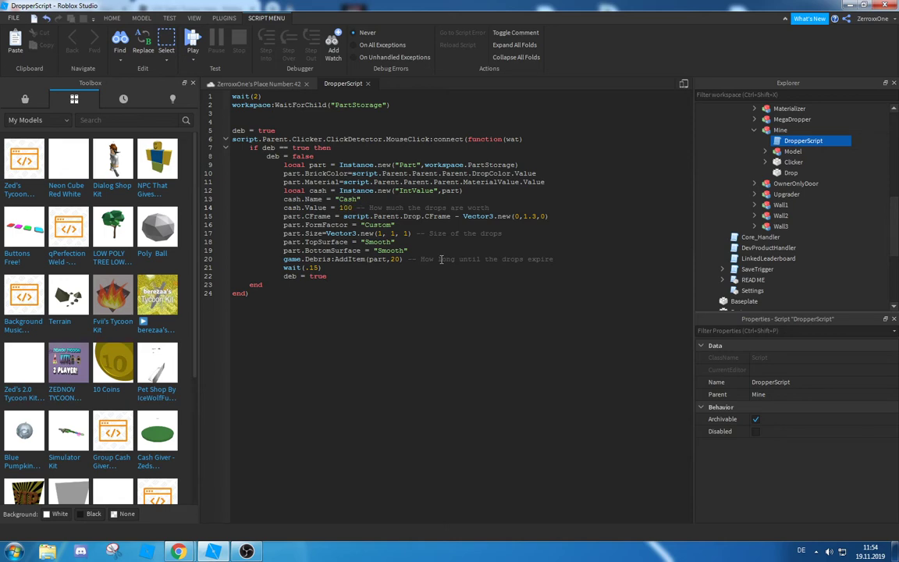
text(008)
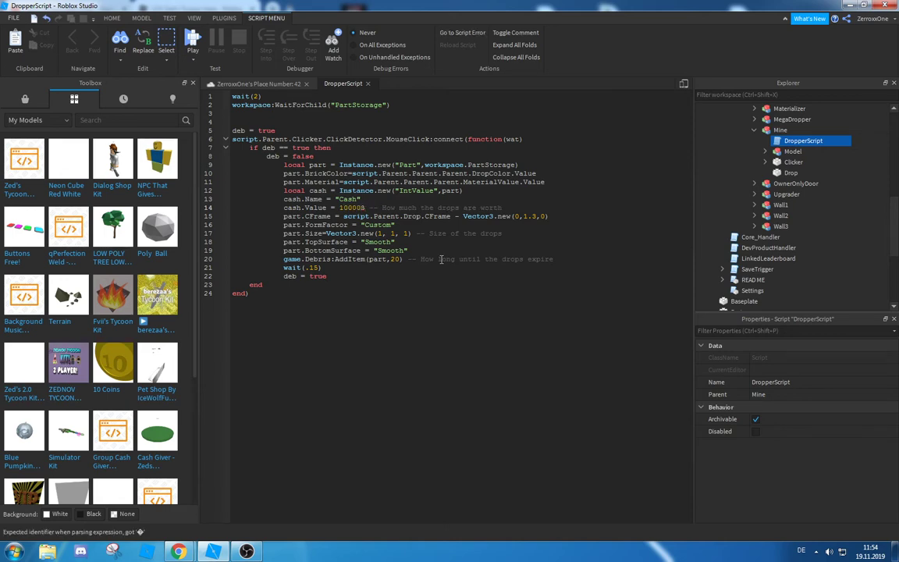
key(BackSpace)
click(368, 85)
Start a play test and walk the character through the entrance gate to claim the tycoon
scroll(434, 160, down, 3)
mouse_move(434, 159)
right_down()
mouse_move(441, 178)
mouse_move(445, 167)
right_up()
scroll(441, 178, down, 5)
scroll(445, 168, up, 2)
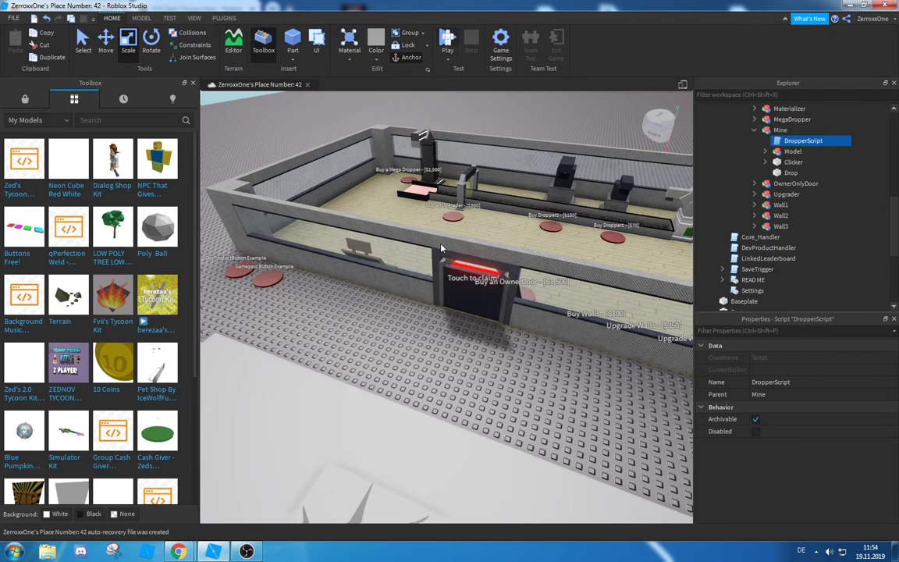
key(F5)
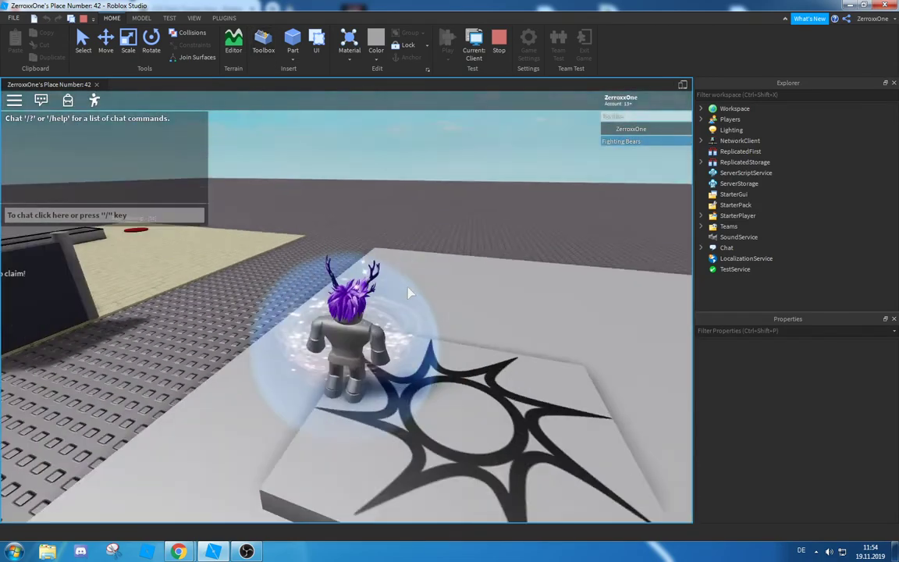
key(w)
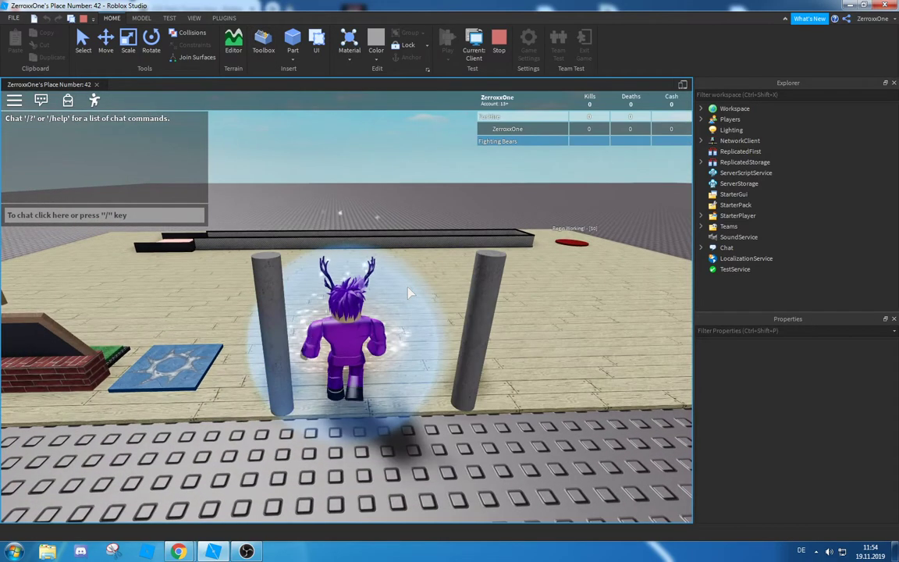
key(w)
right_drag(408, 286, 408, 287)
key(w)
right_drag(384, 214, 384, 214)
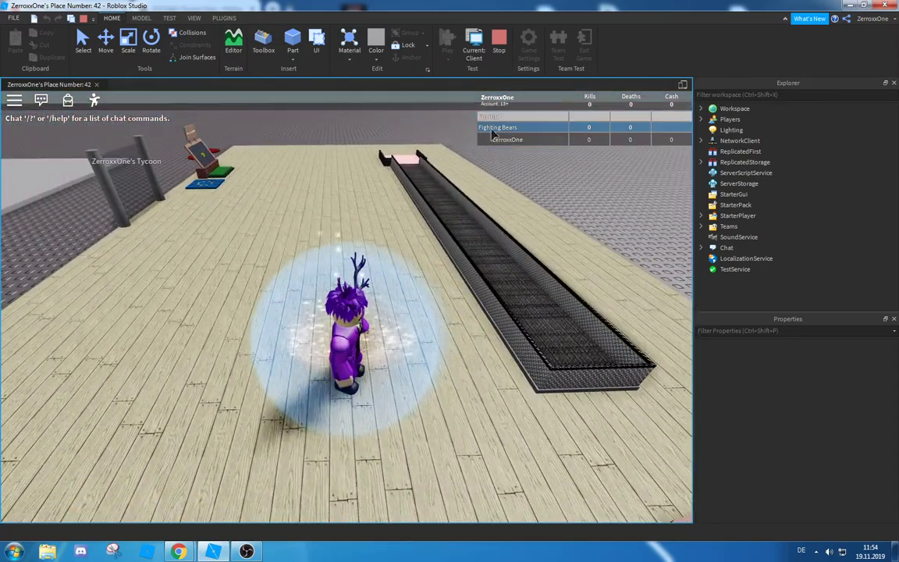
Walk the character onto the Begin Working! pad to obtain the first clickable dropper
key(a)
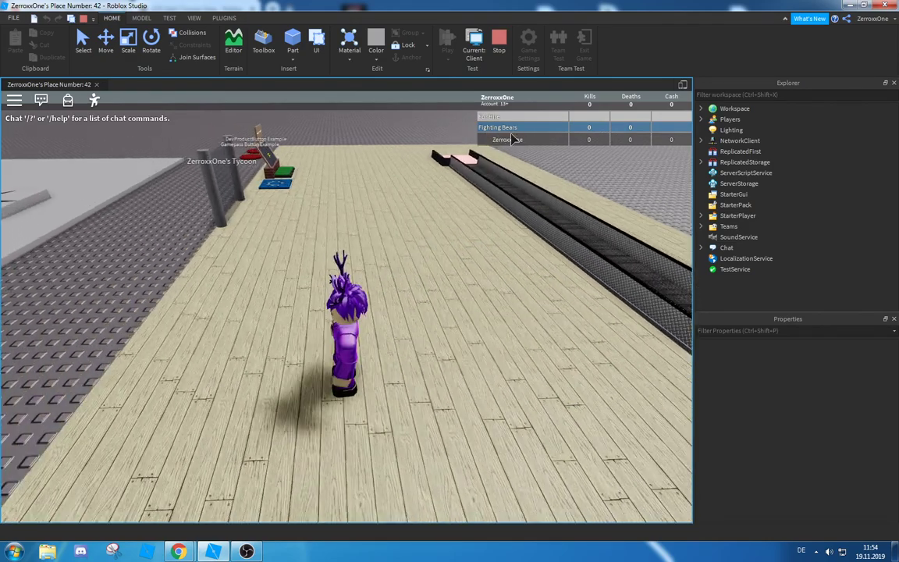
key(w)
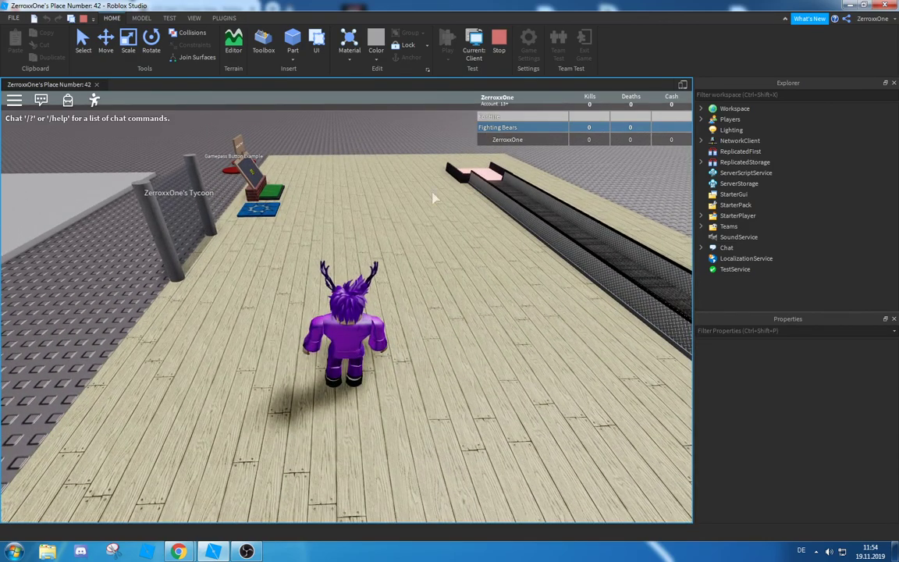
key(s)
key(d)
right_drag(311, 272, 311, 272)
key(w)
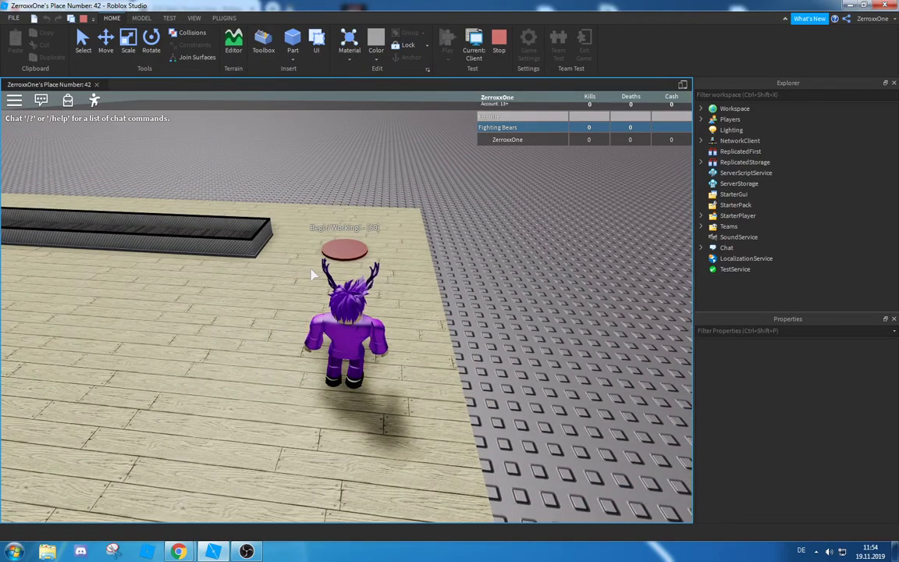
key(w)
right_drag(357, 289, 356, 290)
key(a)
key(w)
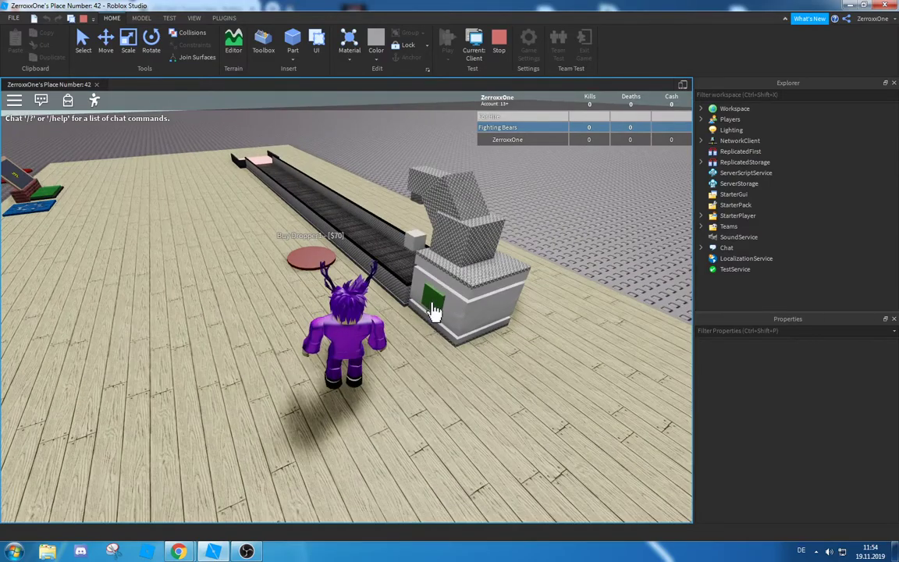
Produce drops with the green dropper button and walk through the tycoon to collect the cash
click(434, 310)
key(a)
key(w)
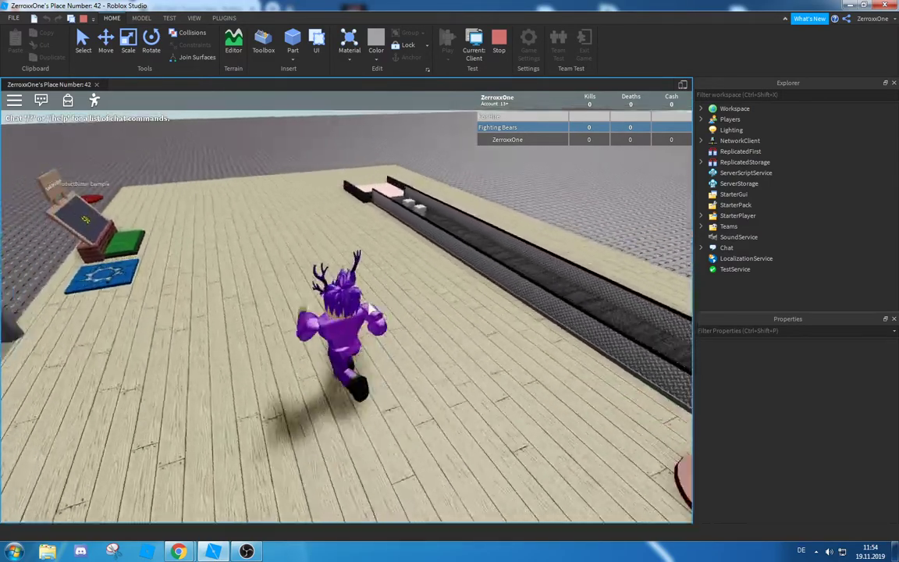
key(w)
right_drag(371, 309, 372, 309)
key(a)
key(w)
key(w)
key(d)
key(w)
key(s)
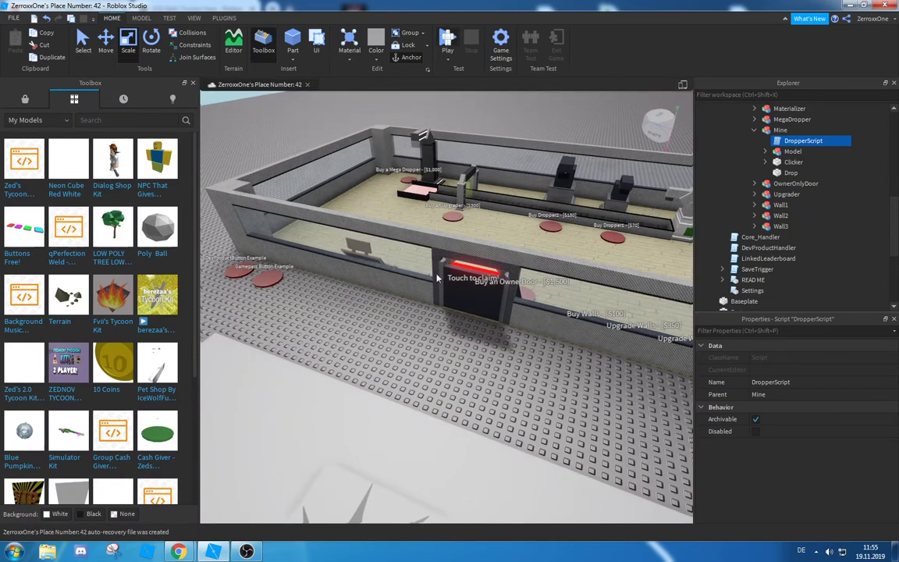
Run a second play test, claim the tycoon again, and check the leaderboard cash and the saved tycoon progress
key(F5)
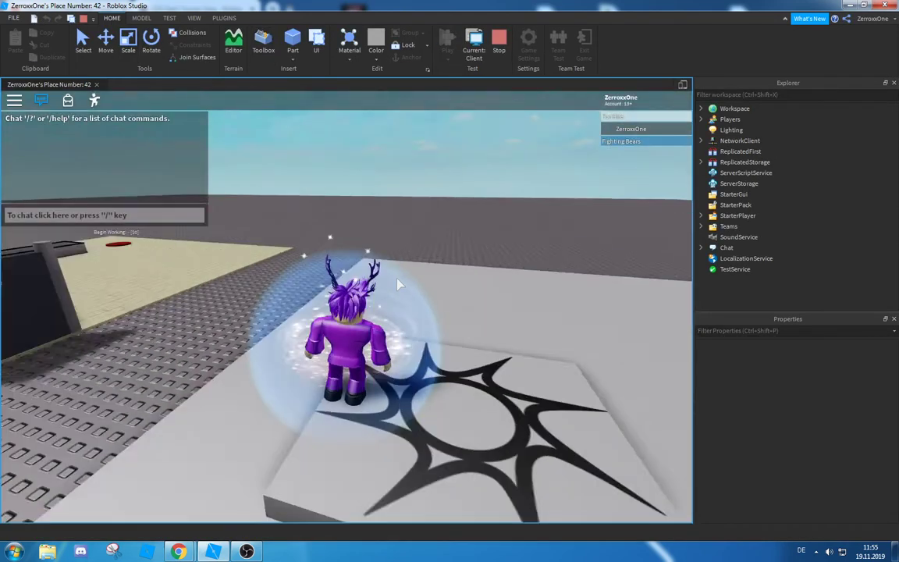
key(w)
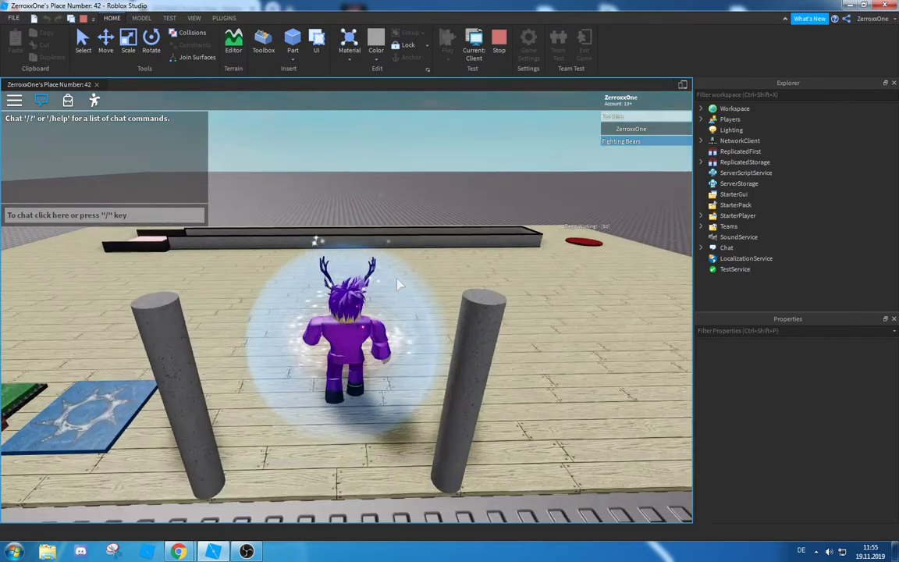
key(w)
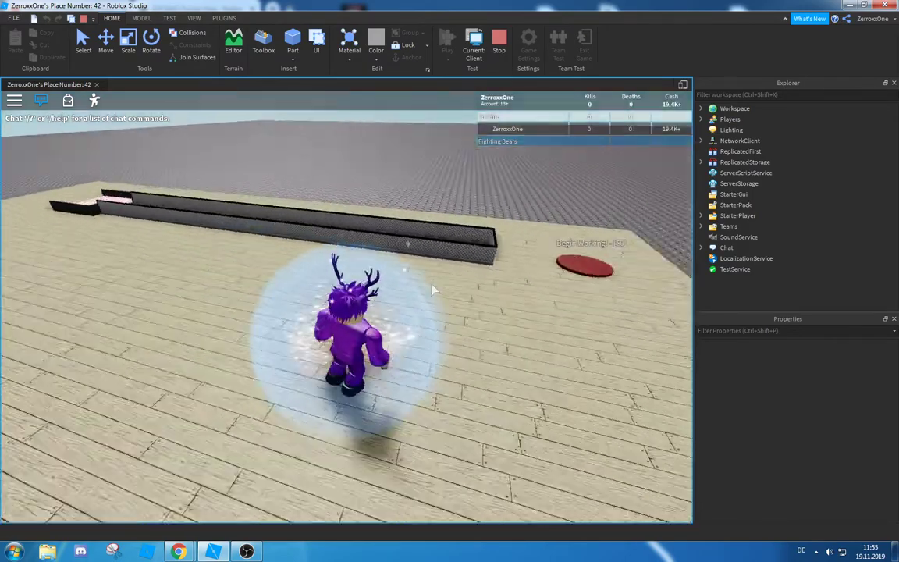
right_drag(432, 286, 431, 284)
key(w)
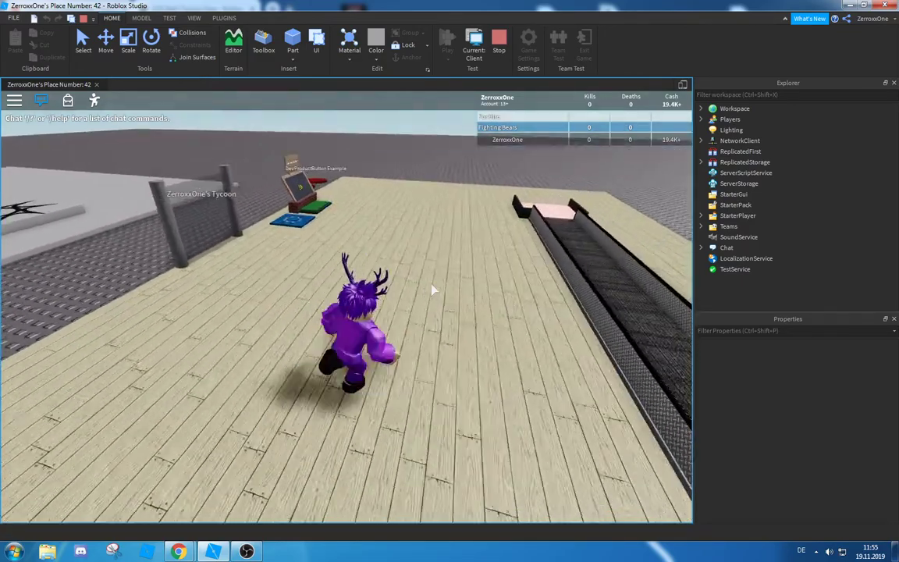
key(w)
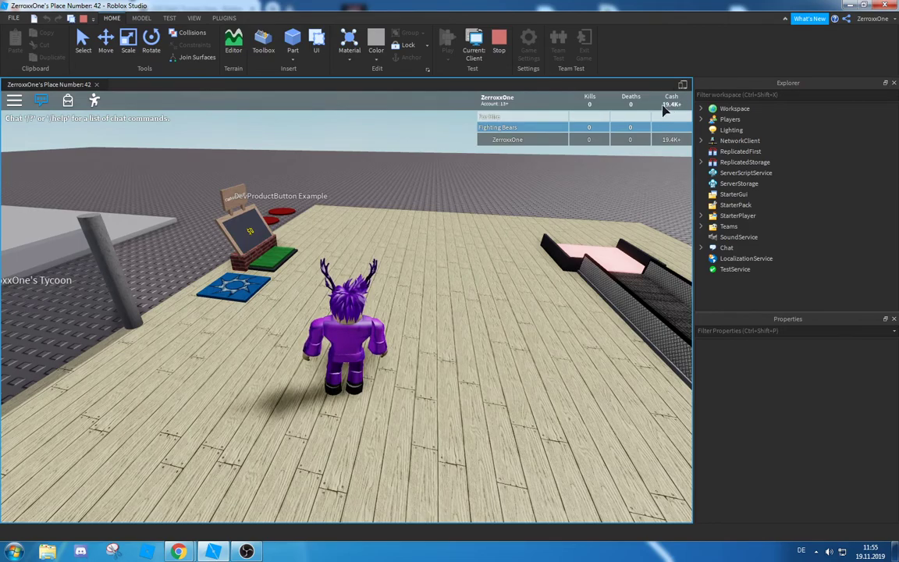
key(d)
right_drag(453, 311, 453, 315)
key(w)
key(w)
key(w)
key(w)
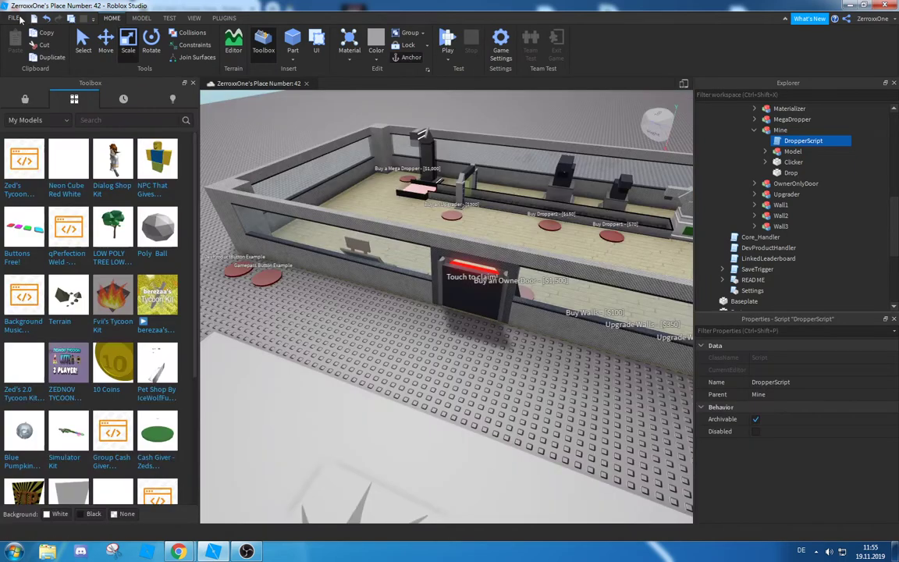
Publish the edited place to Roblox
click(14, 18)
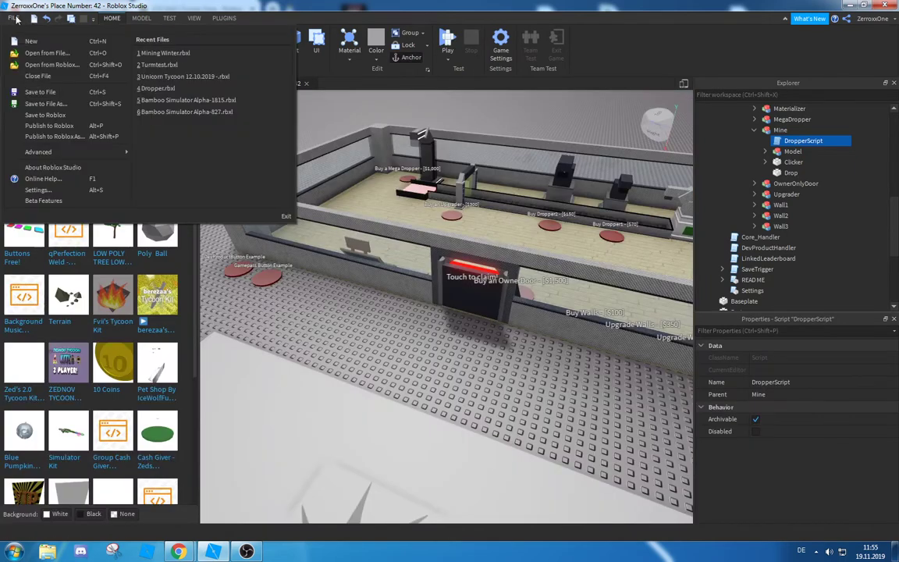
click(42, 128)
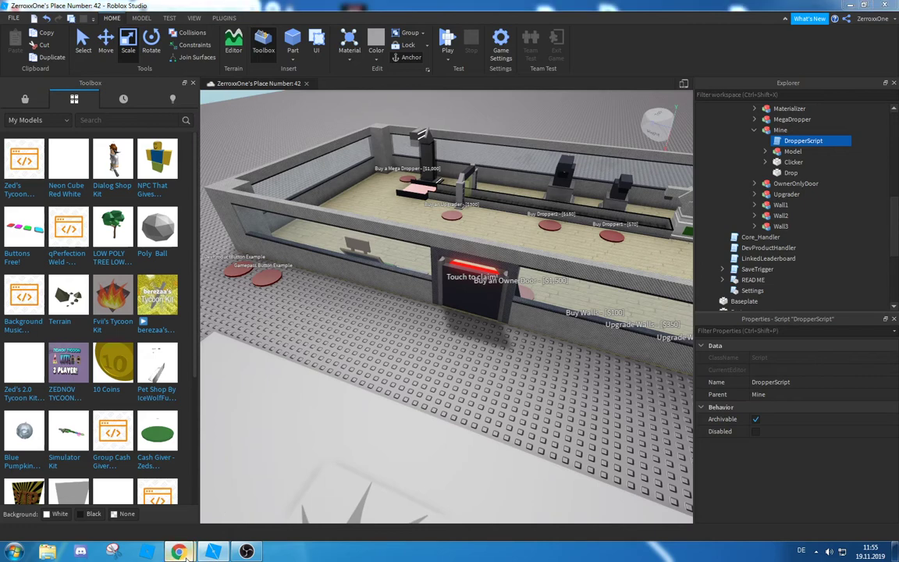
Switch to Chrome, open the page of Place Number: 42 from the created games, and launch it in the Roblox player
mouse_move(179, 551)
click(133, 516)
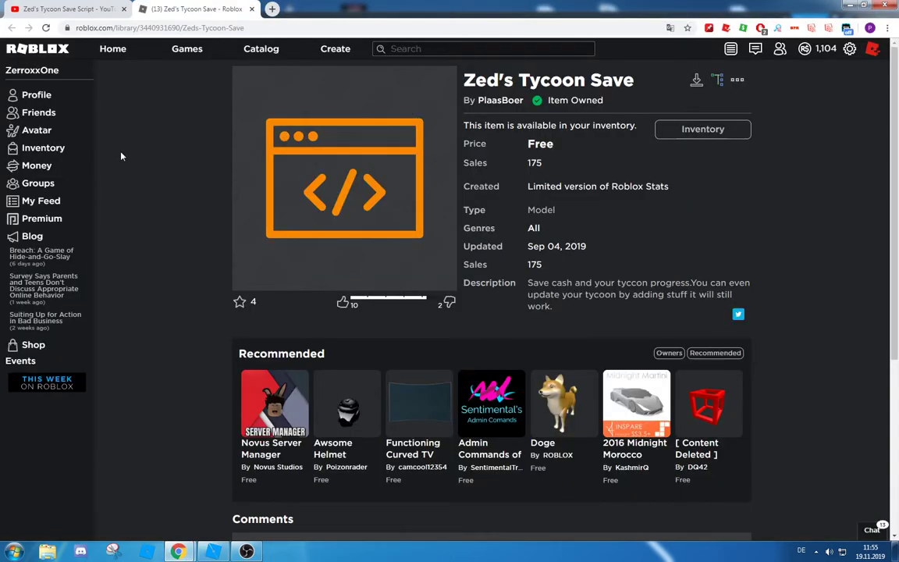
click(336, 51)
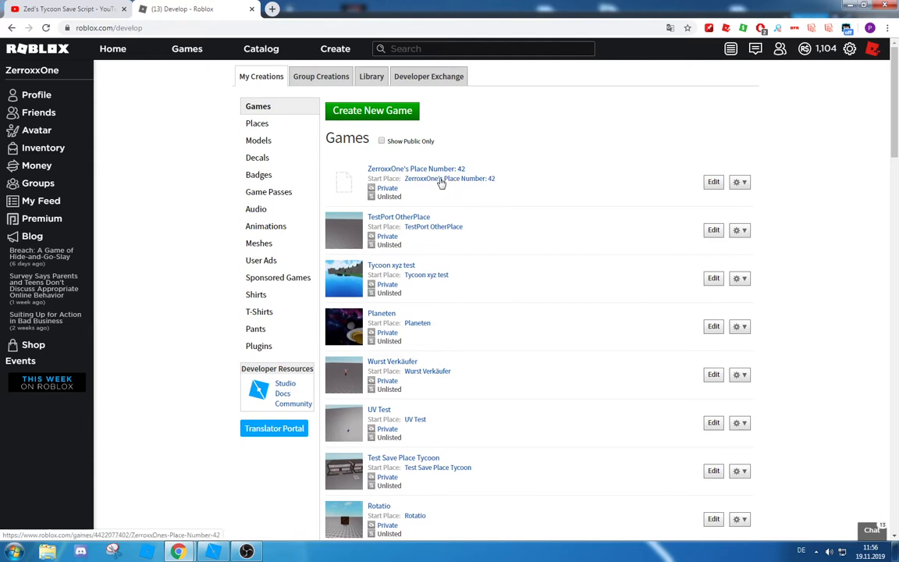
click(438, 183)
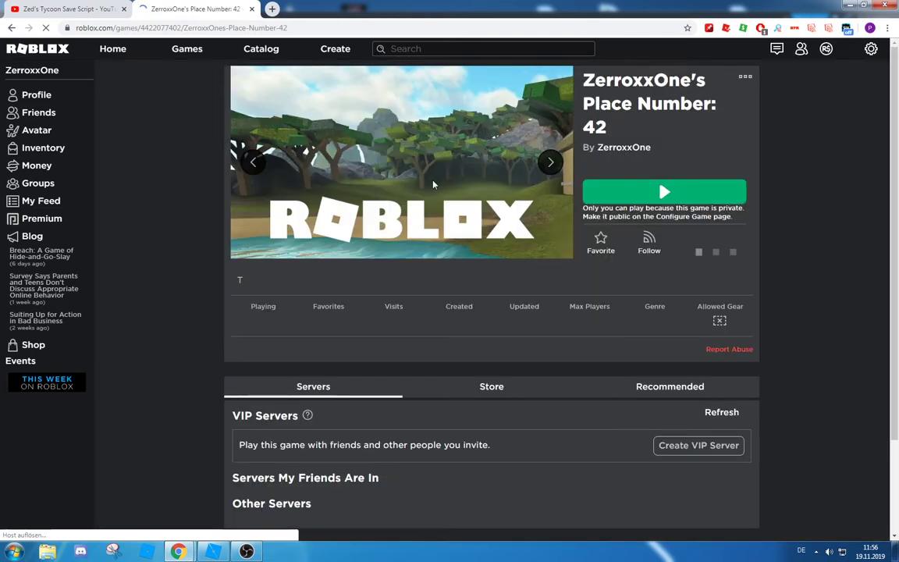
click(610, 198)
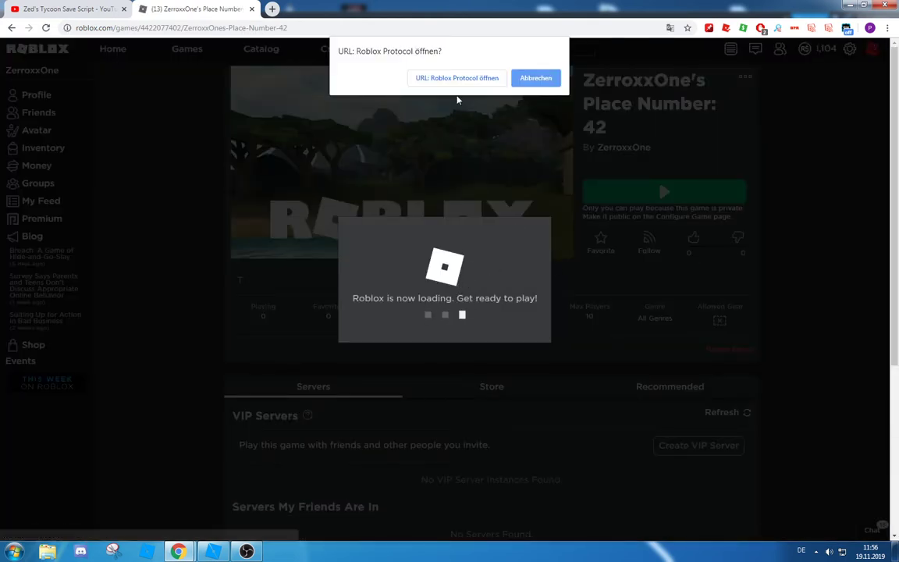
click(457, 80)
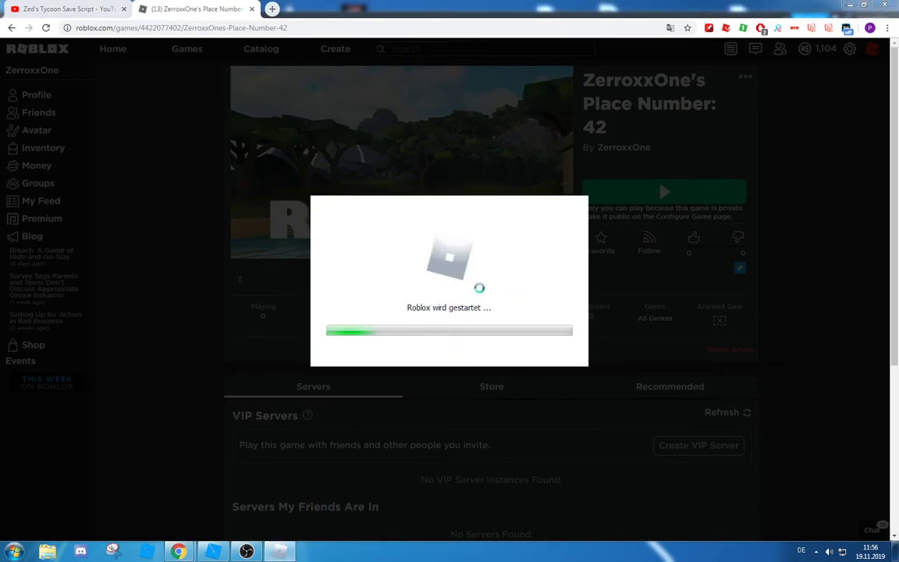